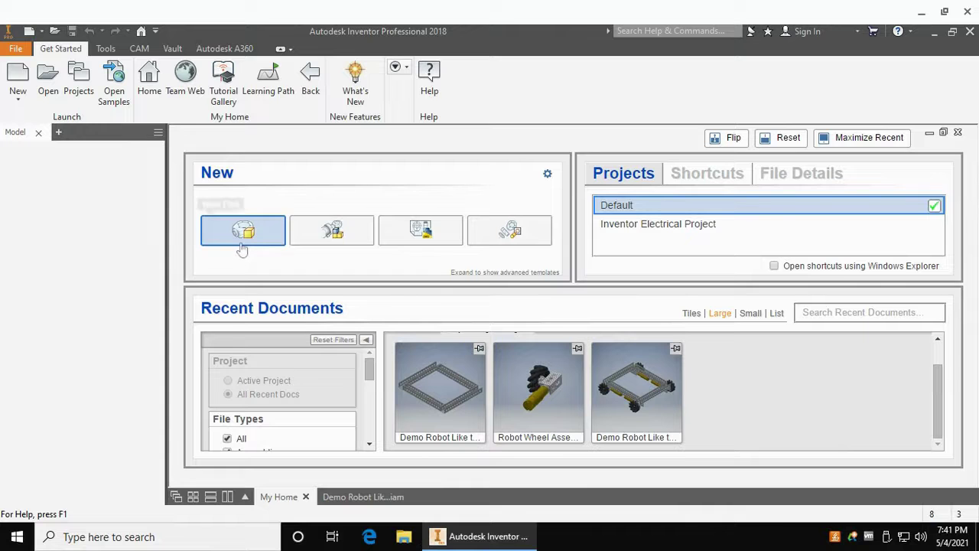
Step: Create a new part and start a circle sketch on the front XY plane
click(245, 235)
click(428, 326)
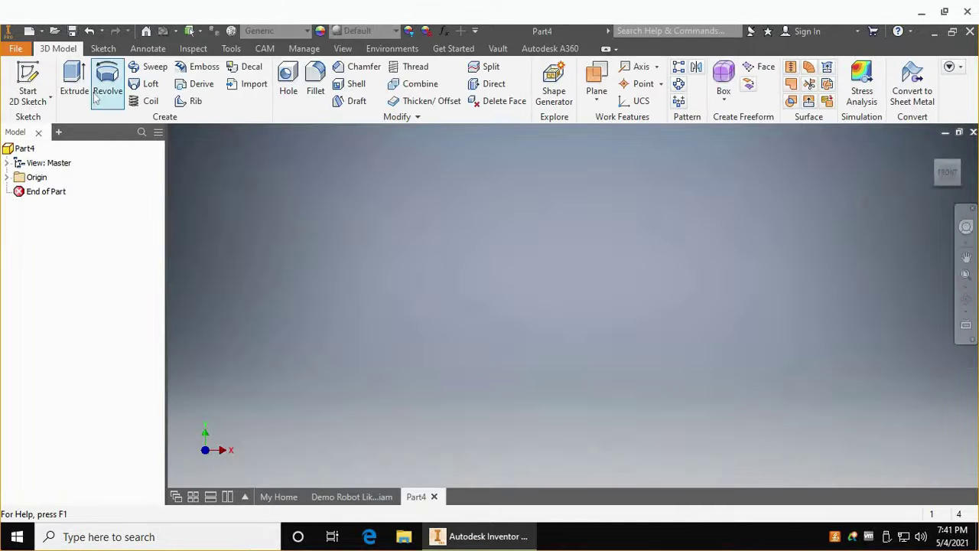
click(103, 48)
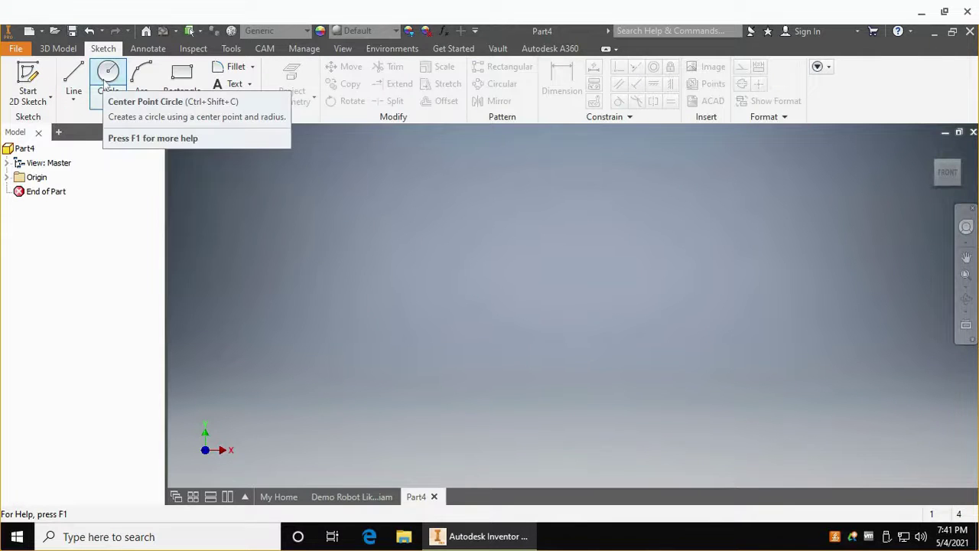
click(108, 76)
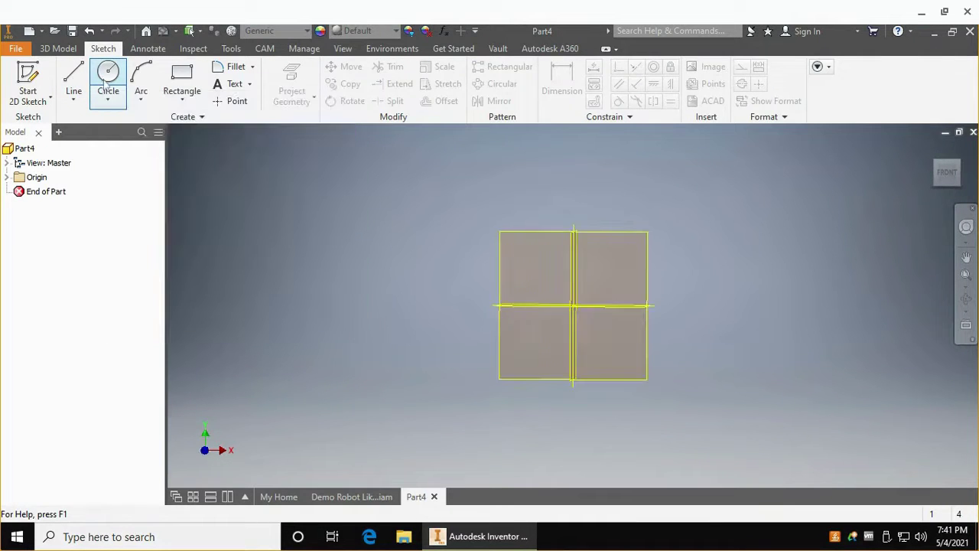
click(617, 238)
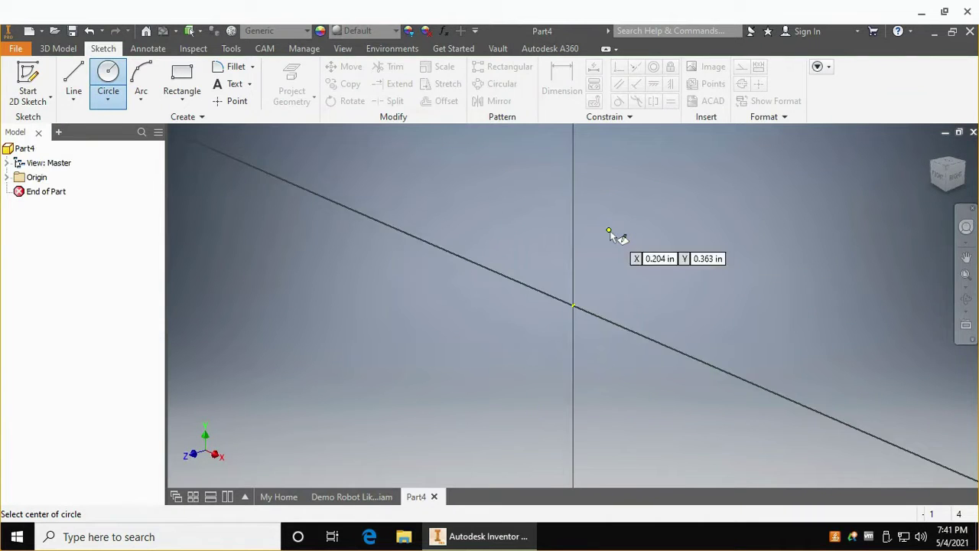
Step: Draw a circle with a 0.250 in diameter centred on the sketch origin
click(574, 306)
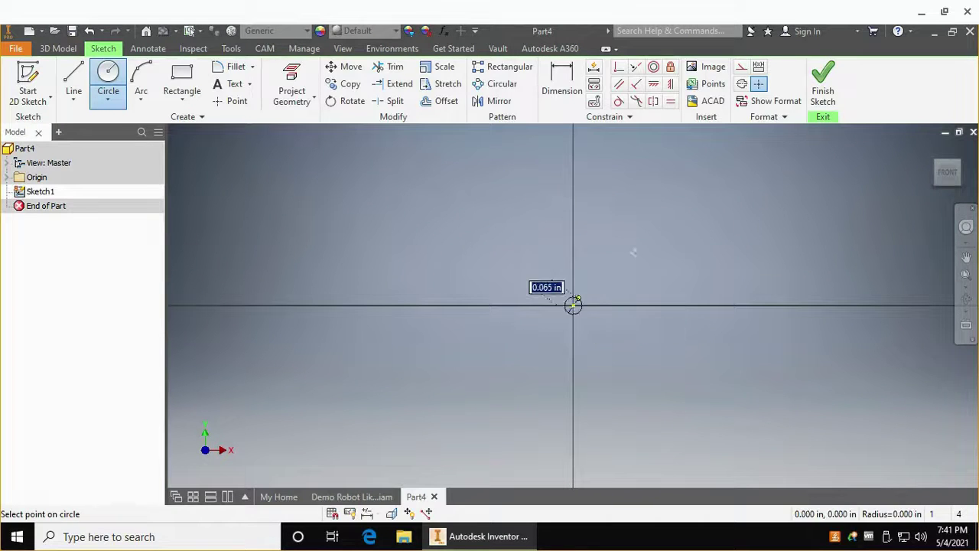
text(0.)
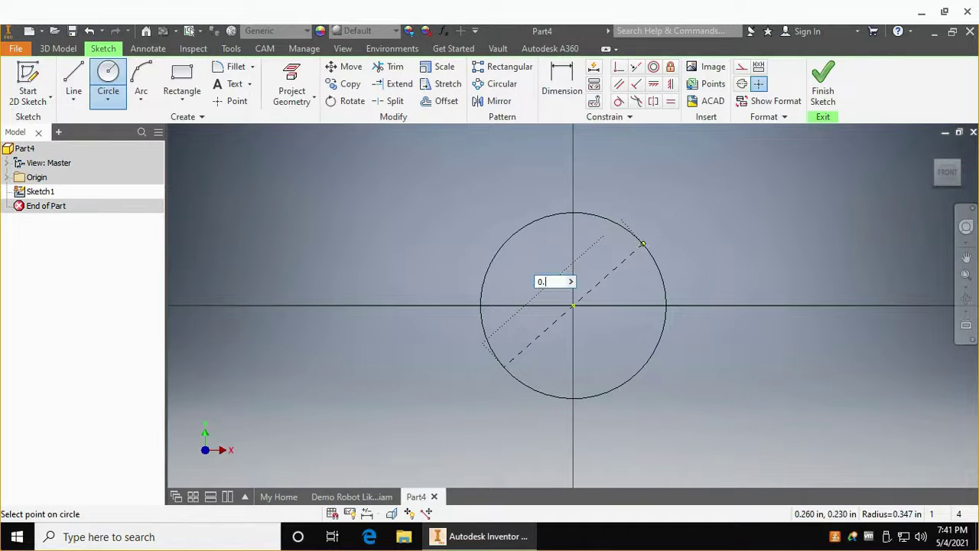
key(Return)
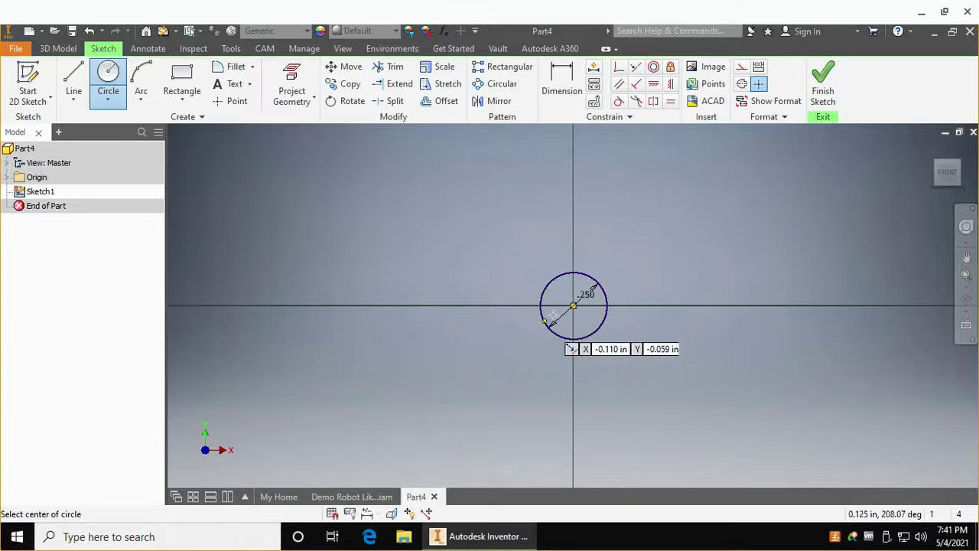
scroll(597, 310, up, 3)
scroll(417, 285, up, 3)
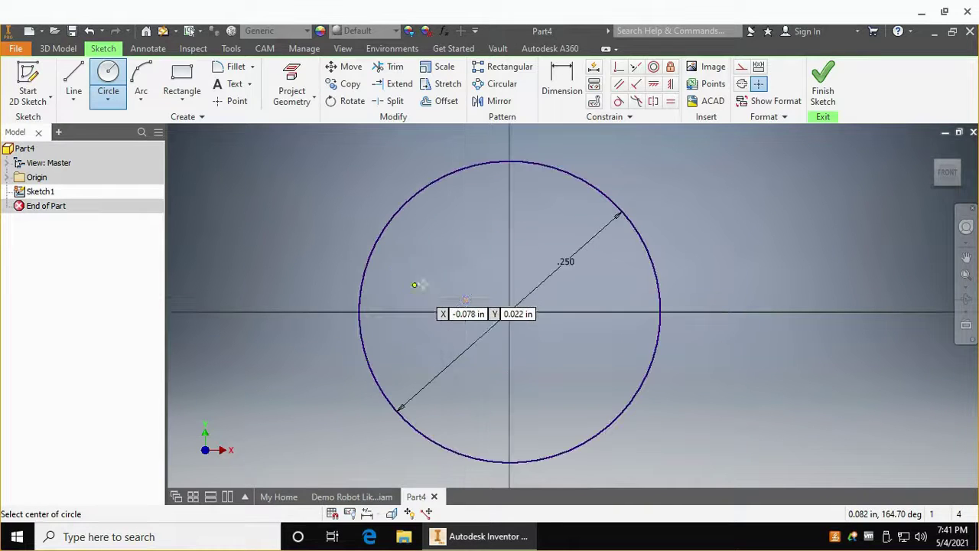
key(Escape)
Step: Draw a short horizontal line to the left from the circle's top point
key(l)
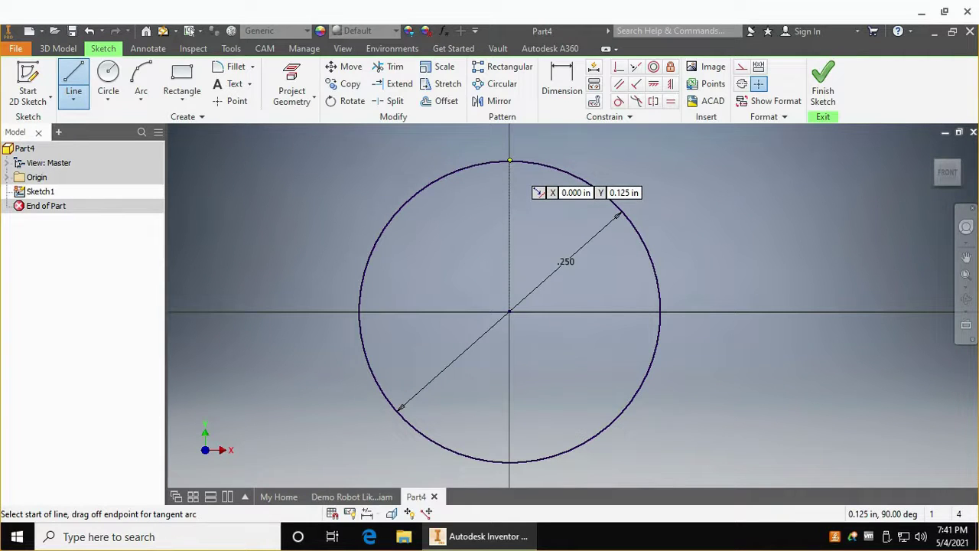
click(509, 161)
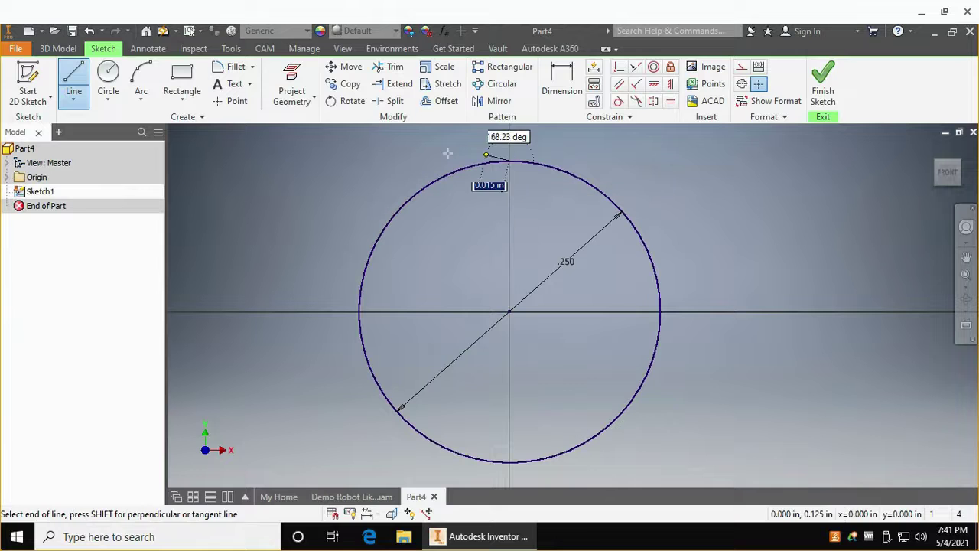
right_click(367, 179)
click(411, 188)
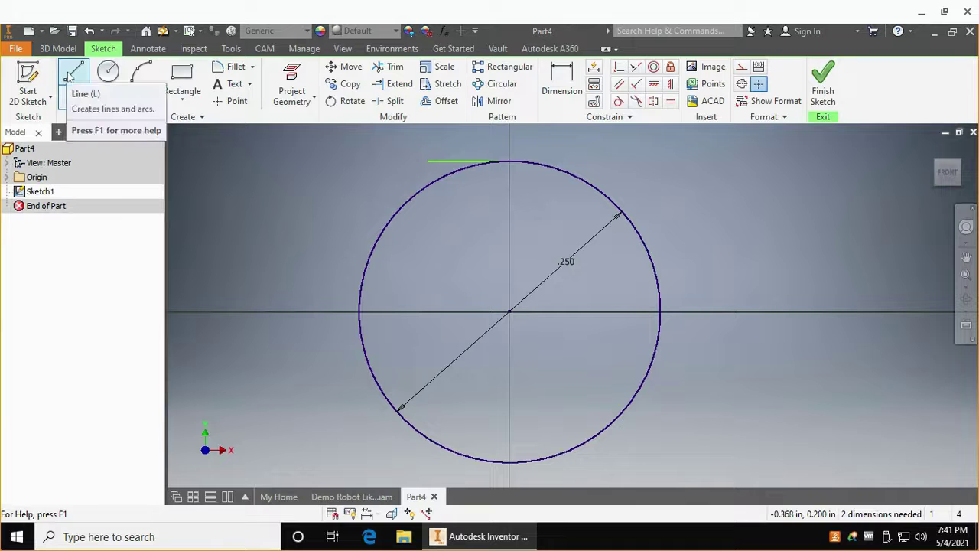
Step: Draw a vertical line 0.225 in long straight down from the circle's top point
click(70, 75)
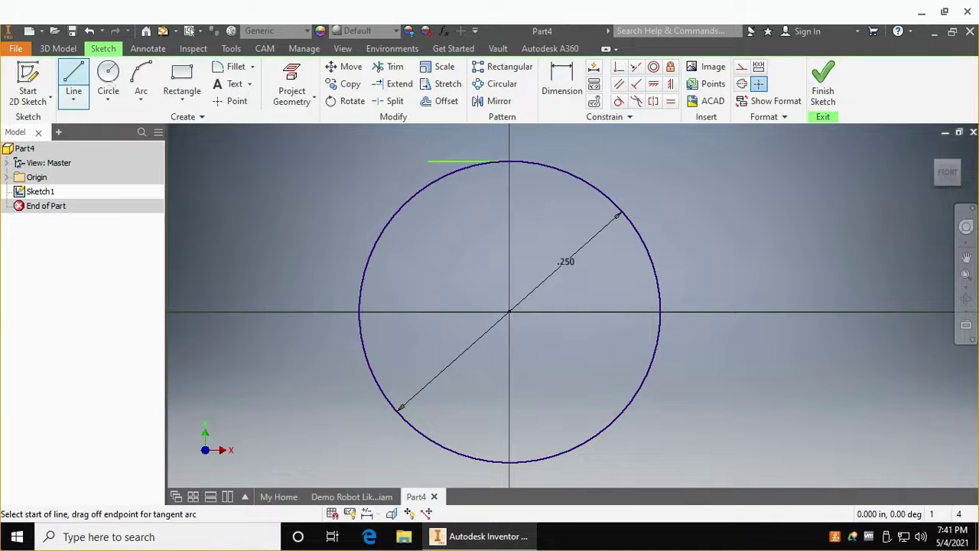
click(509, 161)
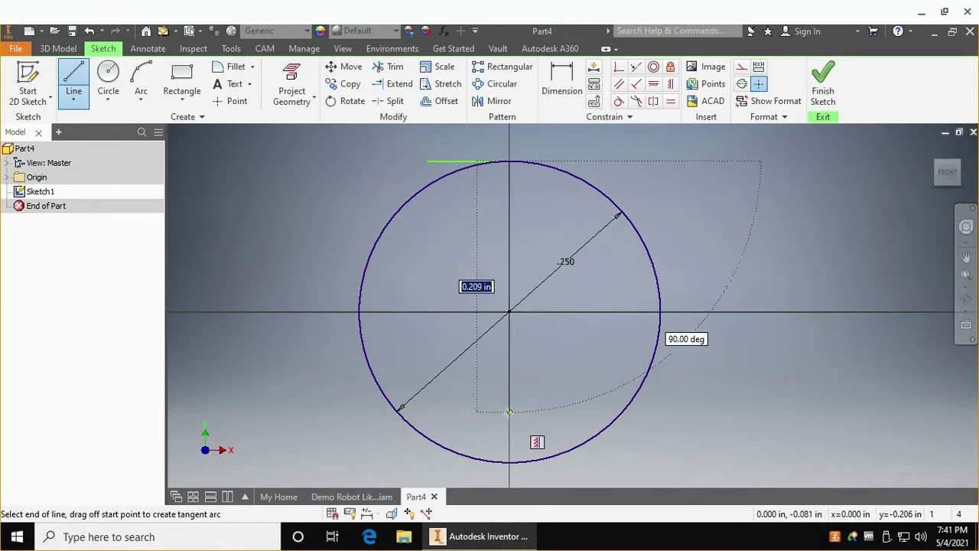
text(0.225)
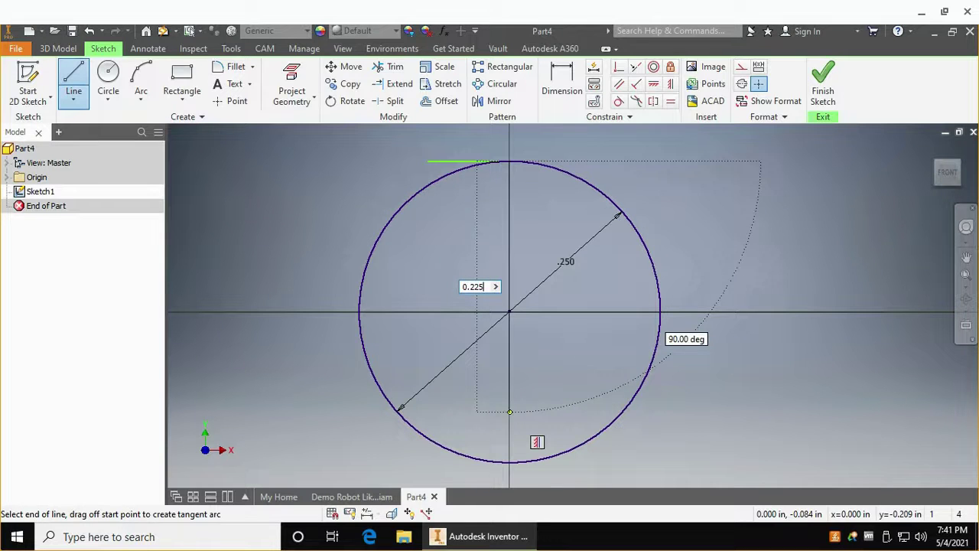
key(Return)
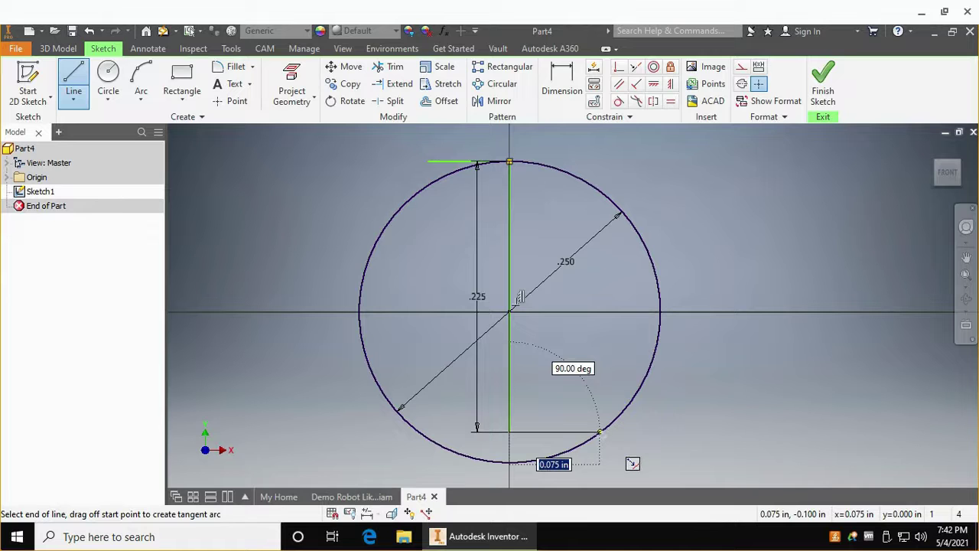
Step: Draw horizontal lines about 0.075 in long from the vertical line's lower end to the circle on both sides
key(Return)
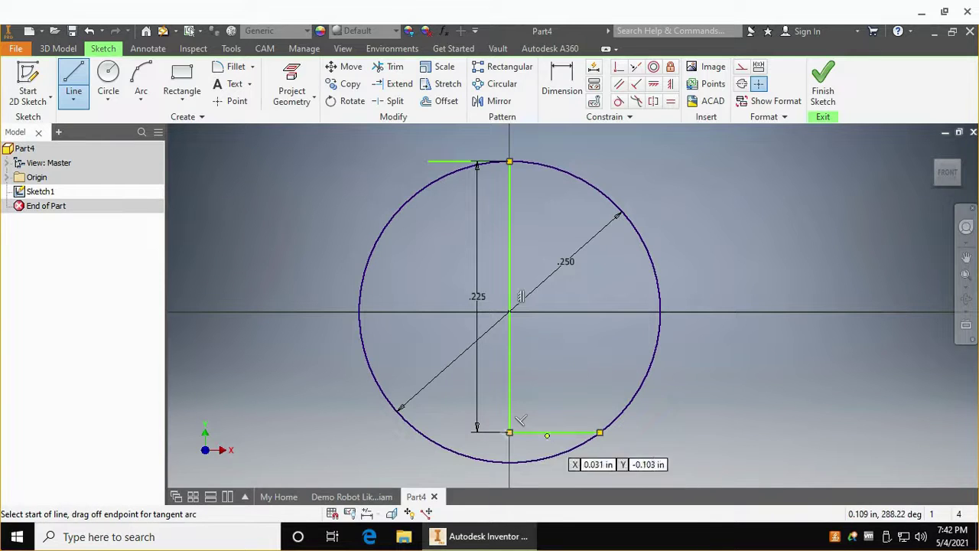
click(509, 432)
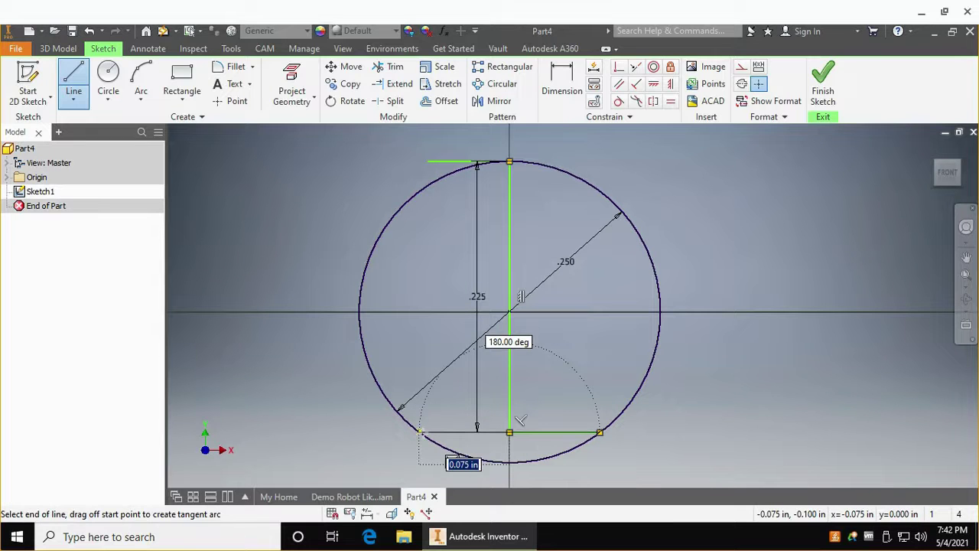
key(Return)
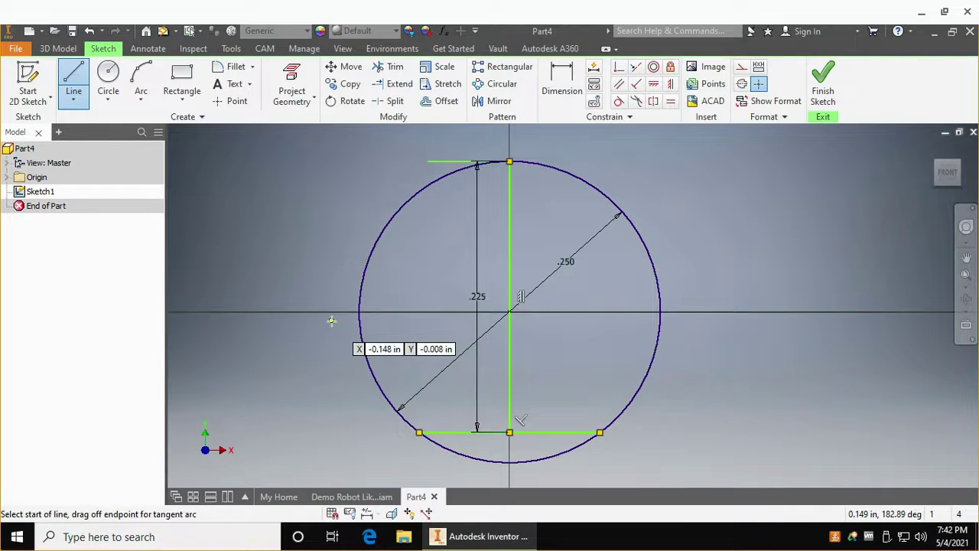
key(Escape)
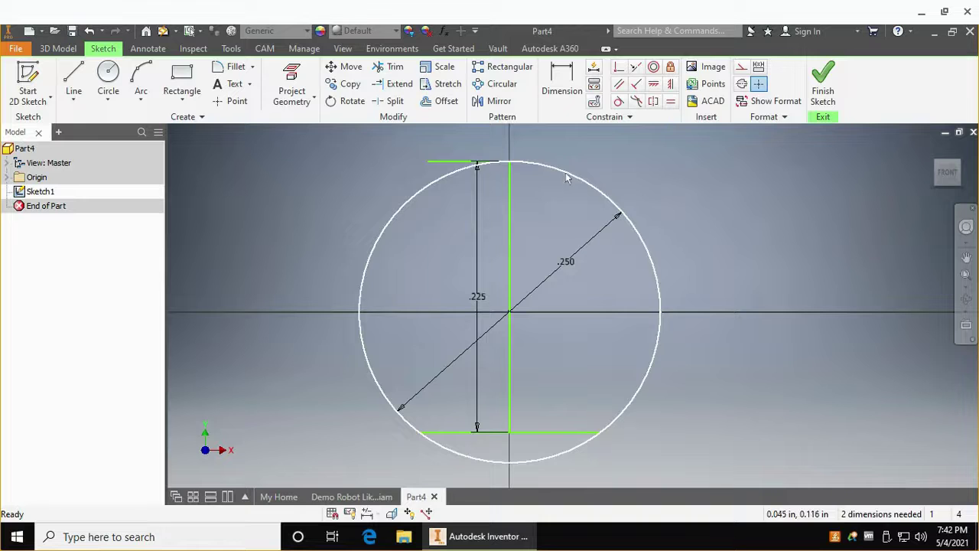
Step: Delete the 0.250 in circle from the sketch
right_click(566, 175)
key(Escape)
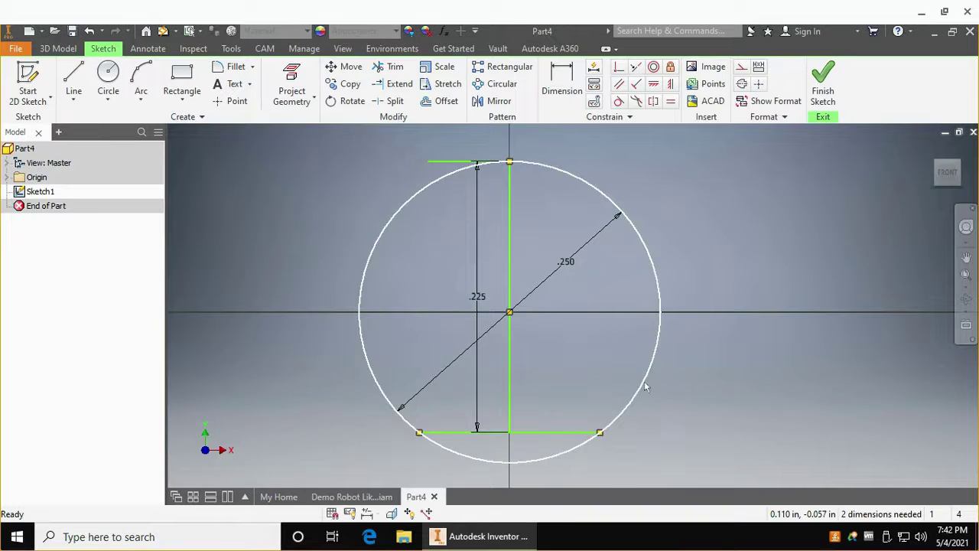
right_click(635, 389)
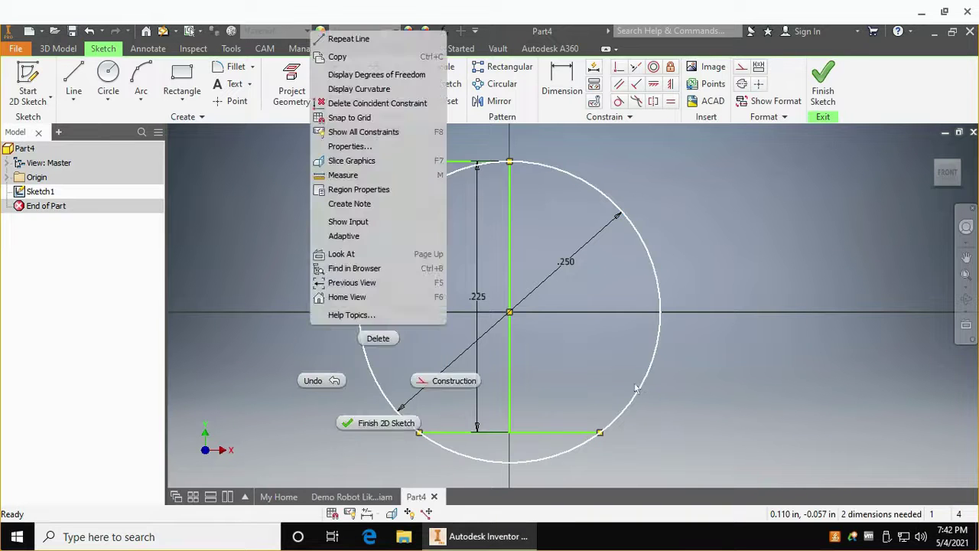
click(378, 339)
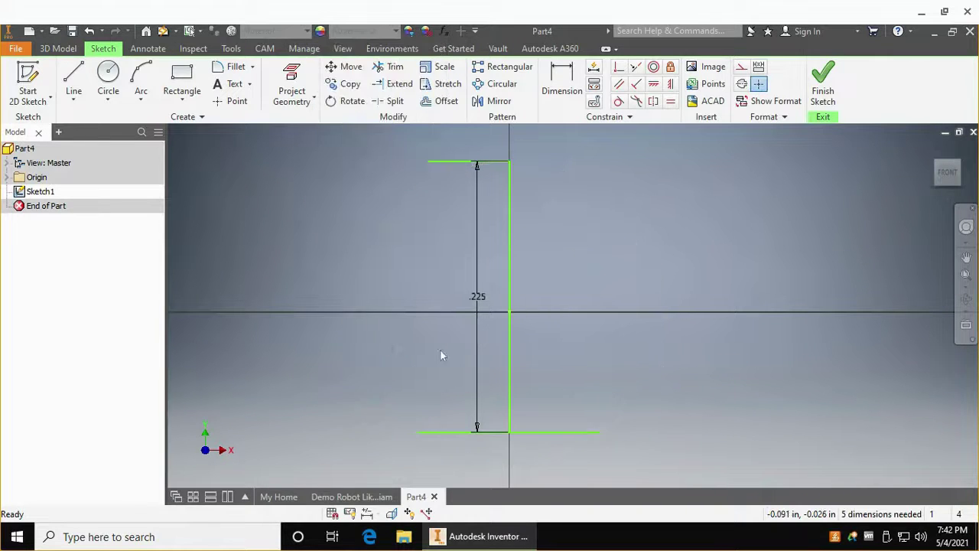
Step: Draw a three-point arc between the outer ends of the lower horizontal lines, passing through the vertical line's top endpoint
click(142, 86)
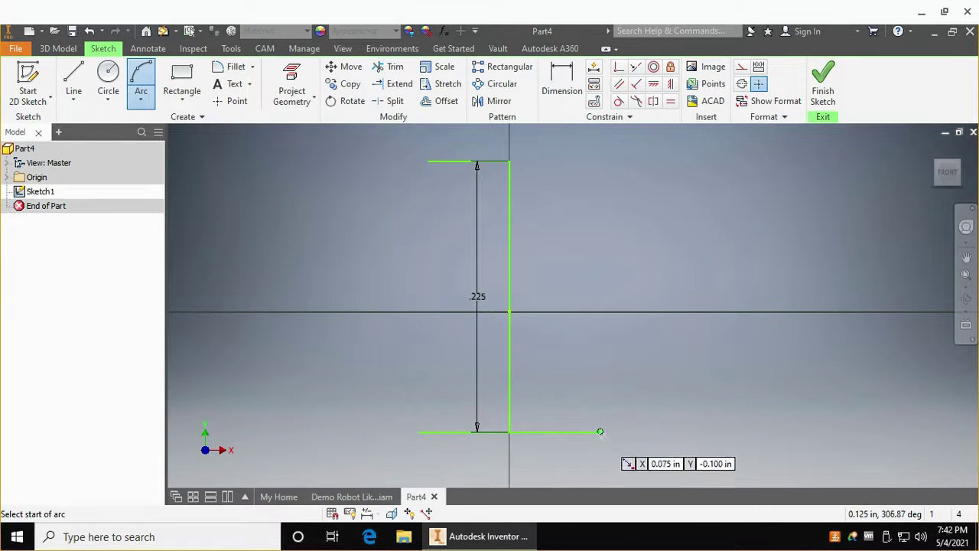
click(600, 432)
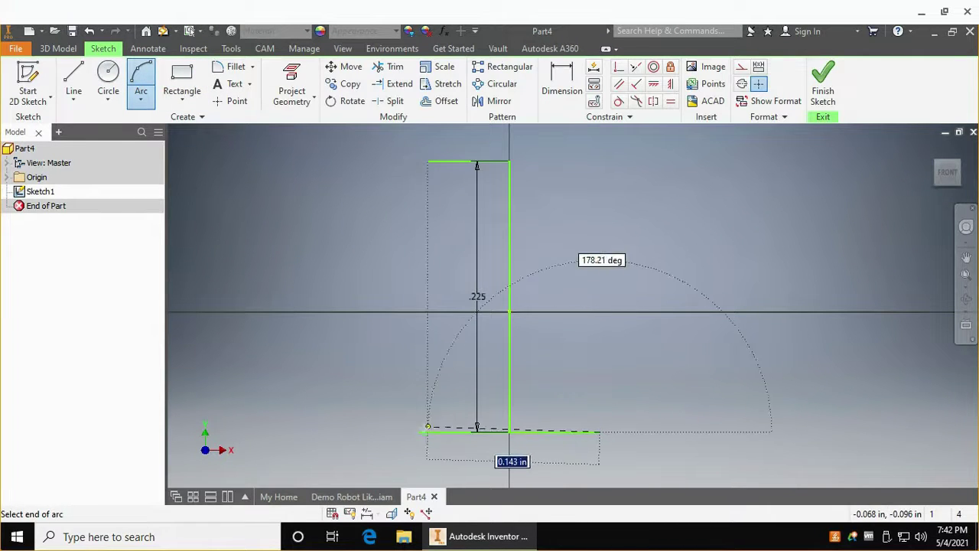
click(419, 432)
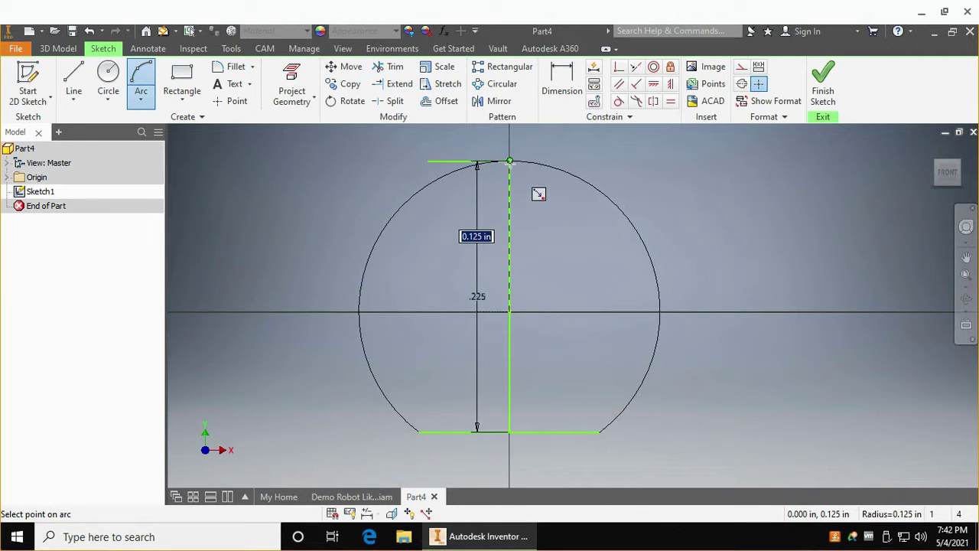
click(511, 162)
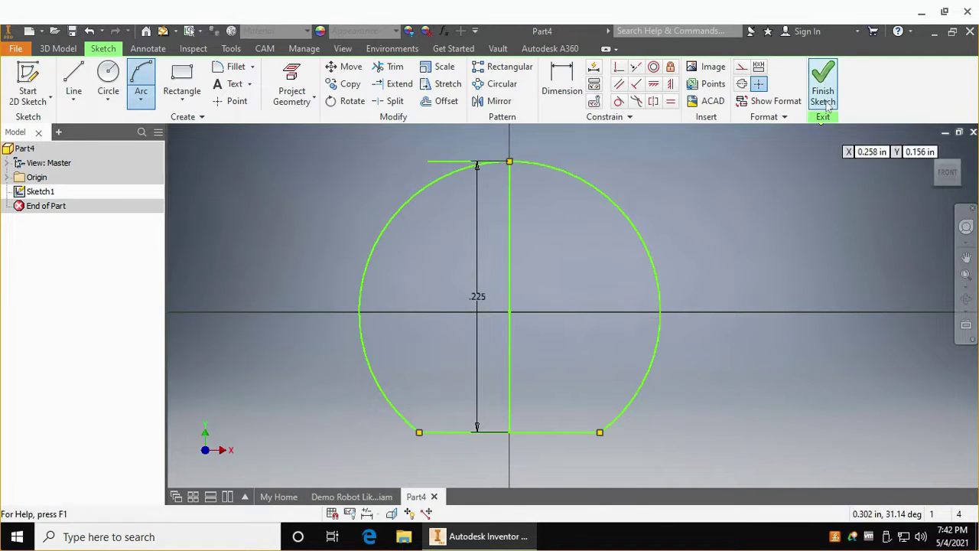
key(Escape)
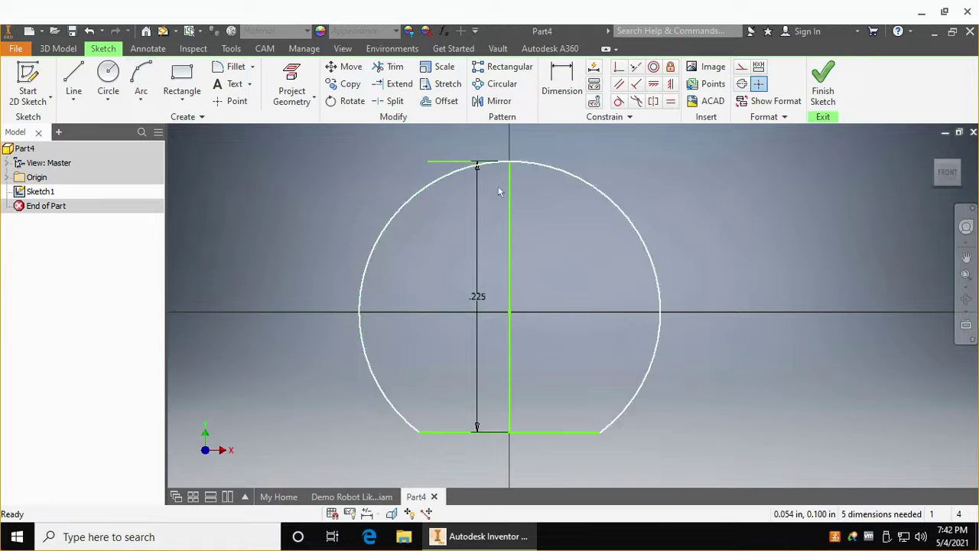
Step: Try to convert the vertical line inside the profile to construction geometry
click(515, 270)
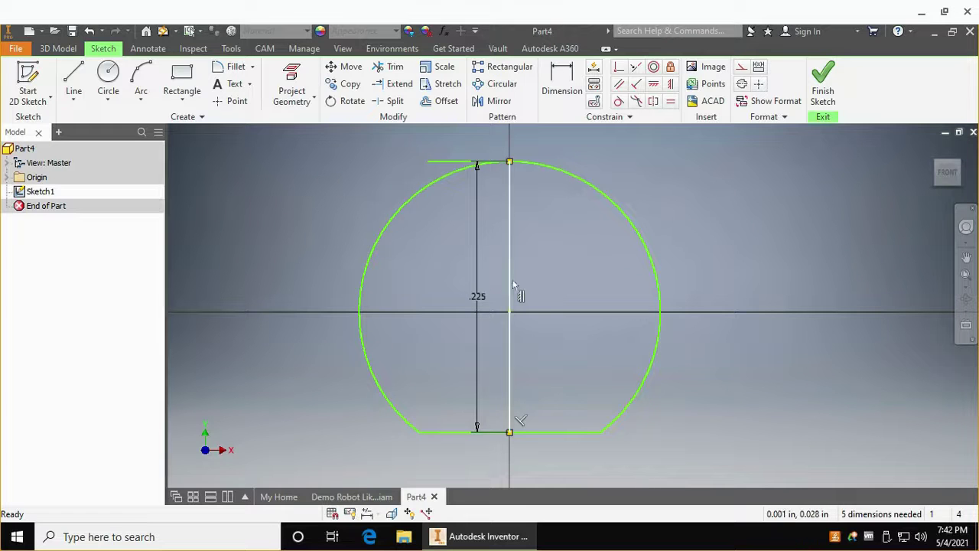
right_click(513, 285)
click(558, 375)
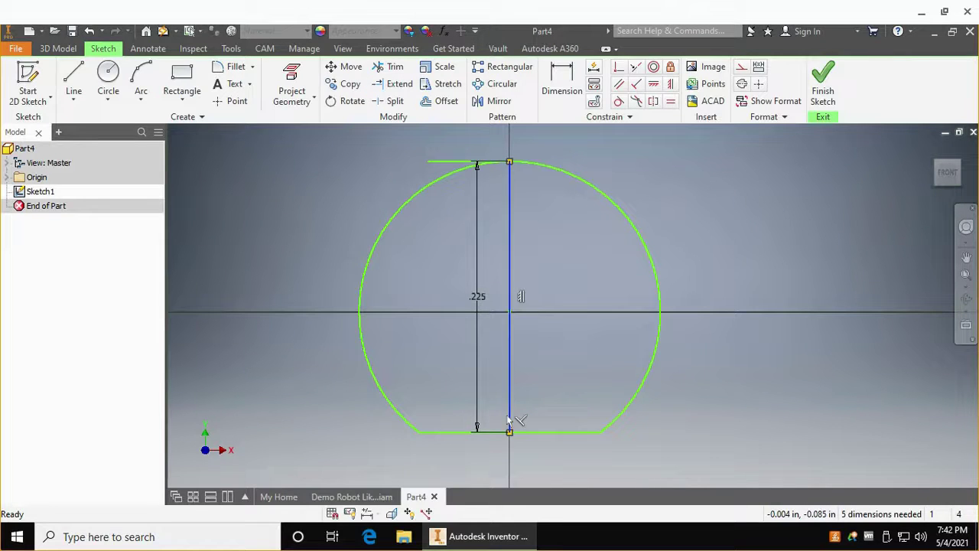
right_click(513, 388)
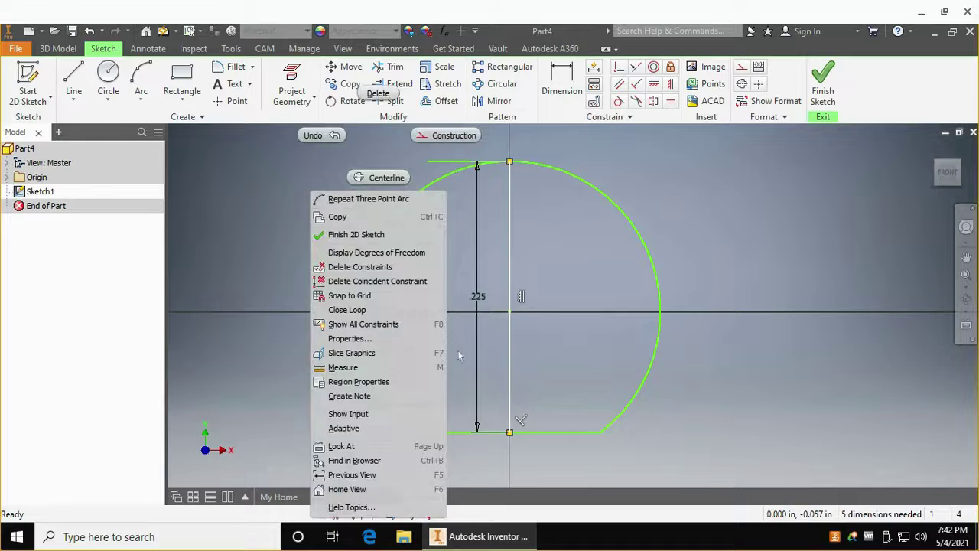
click(454, 135)
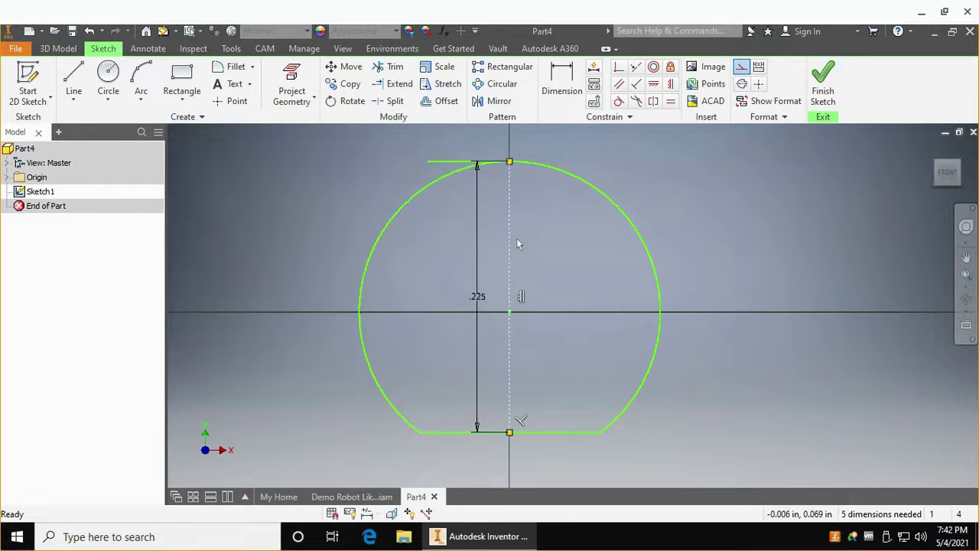
key(ctrl+z)
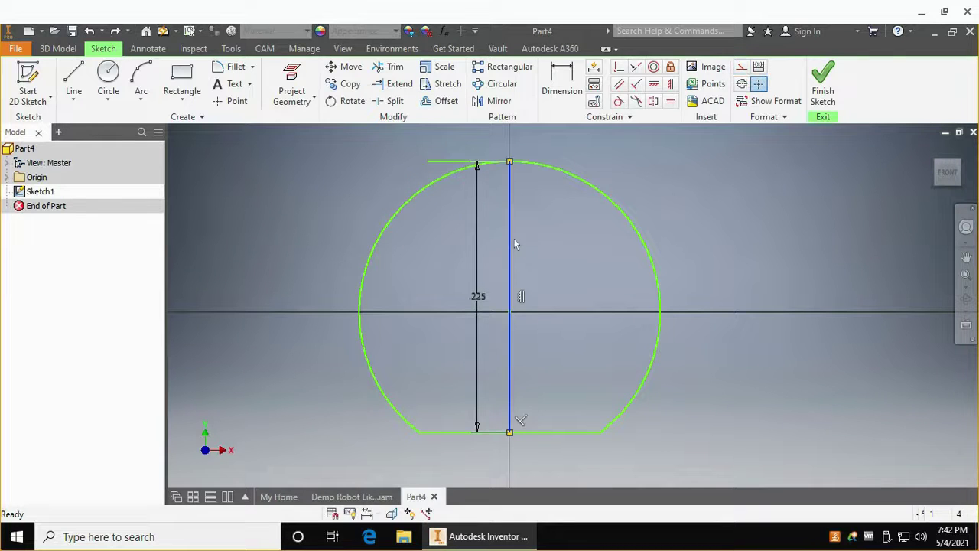
Step: Delete the vertical line inside the profile and the short horizontal line at the top of the arc
right_click(515, 243)
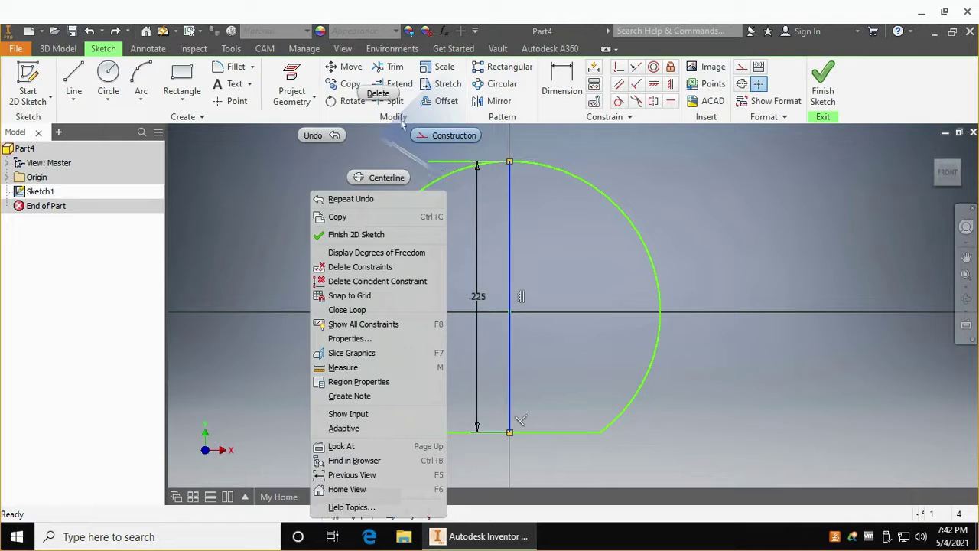
click(378, 93)
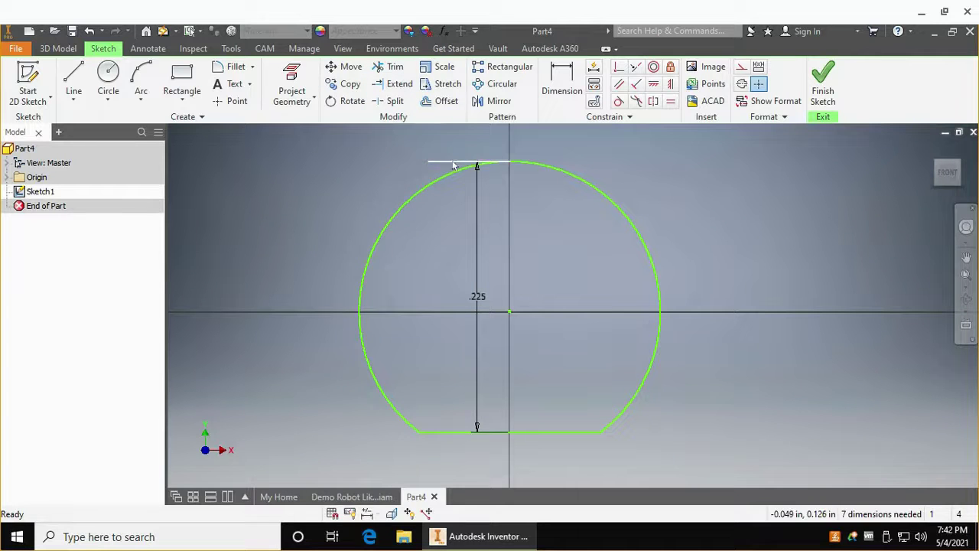
right_click(454, 163)
click(378, 92)
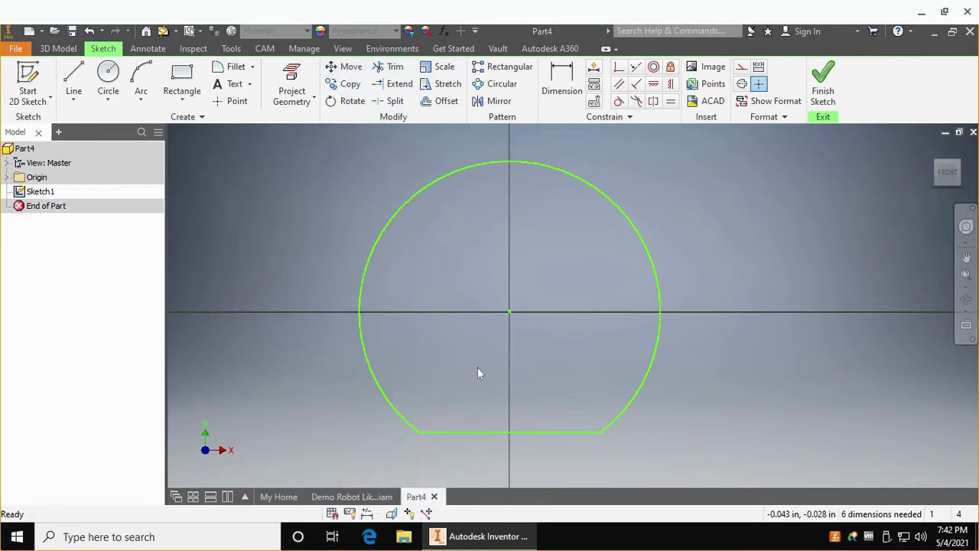
Step: Finish the sketch and extrude the D-shaped profile 3 in into a solid shaft
click(824, 92)
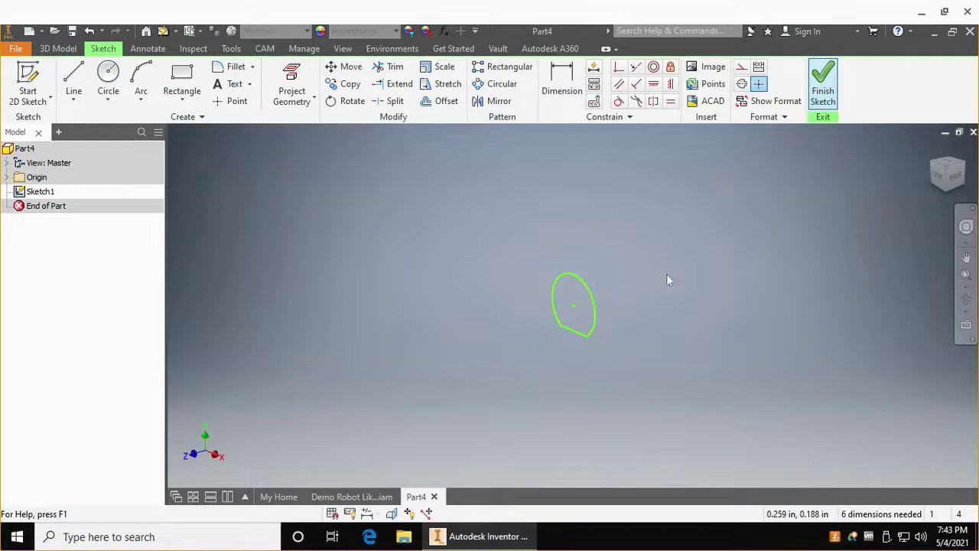
click(59, 48)
click(71, 83)
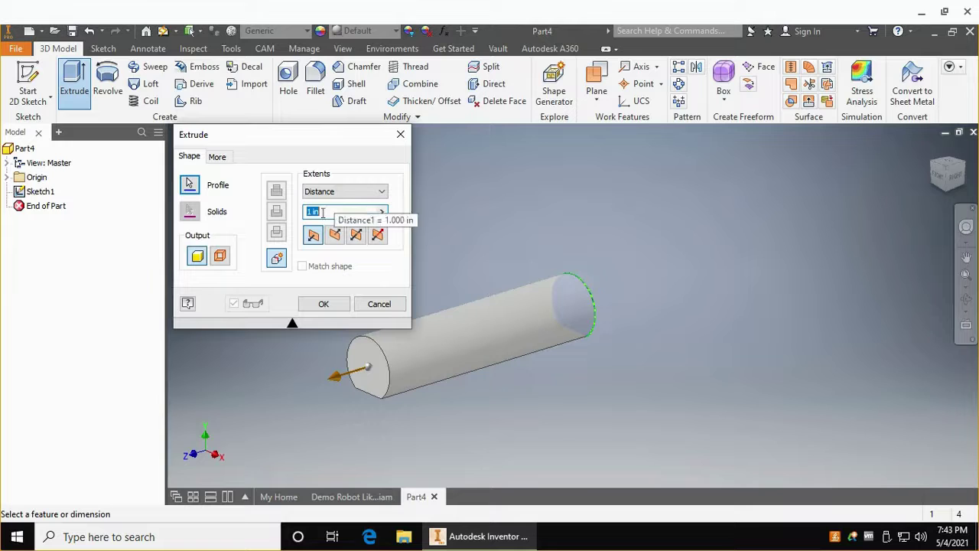
text(3)
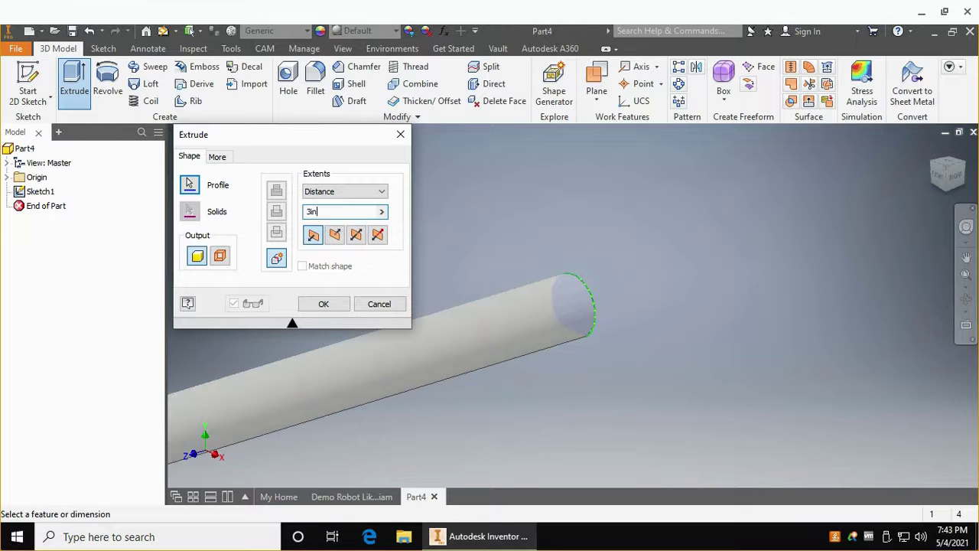
click(328, 305)
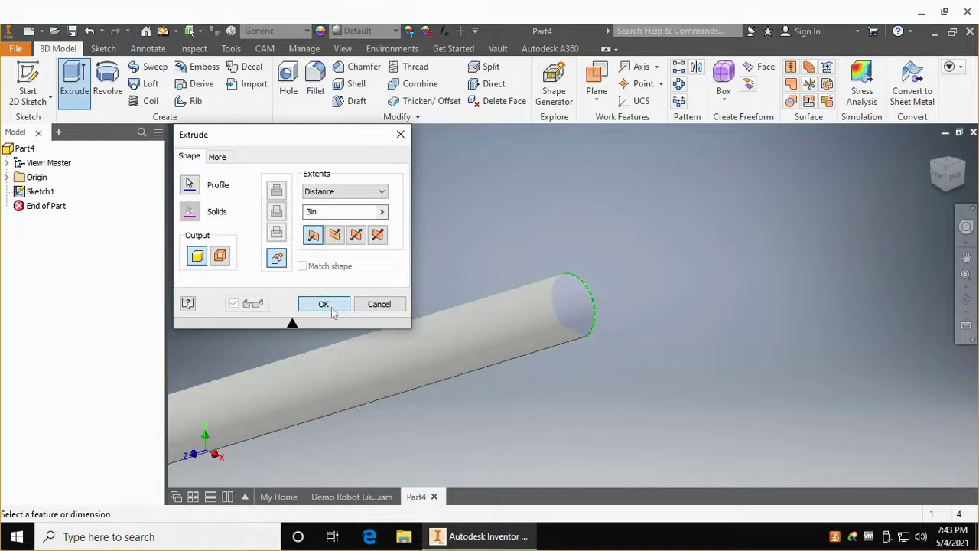
click(933, 150)
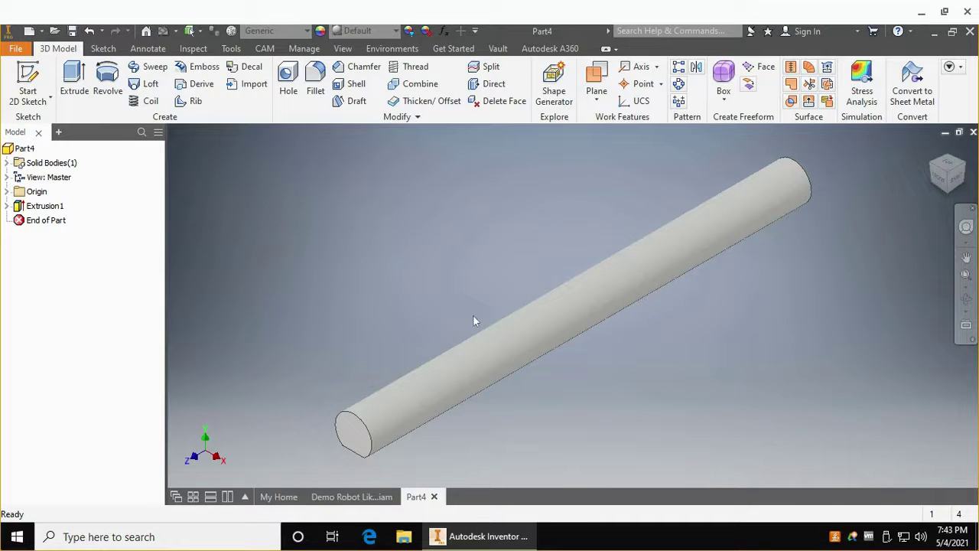
Step: Save the part as "3 in D Shaft" in the "Subscribe To Team Hazmat! (CAD Demo)" folder on the student home drive
key(ctrl+s)
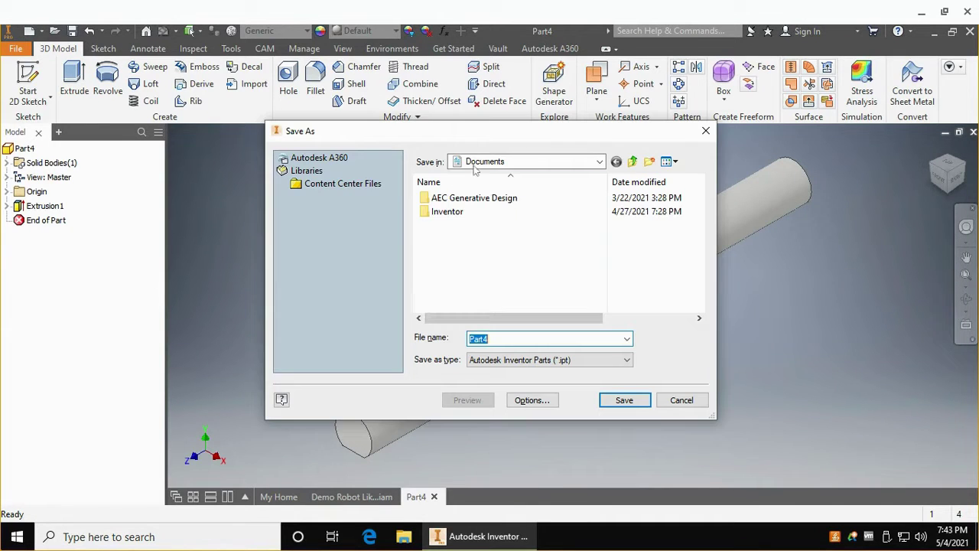
click(505, 162)
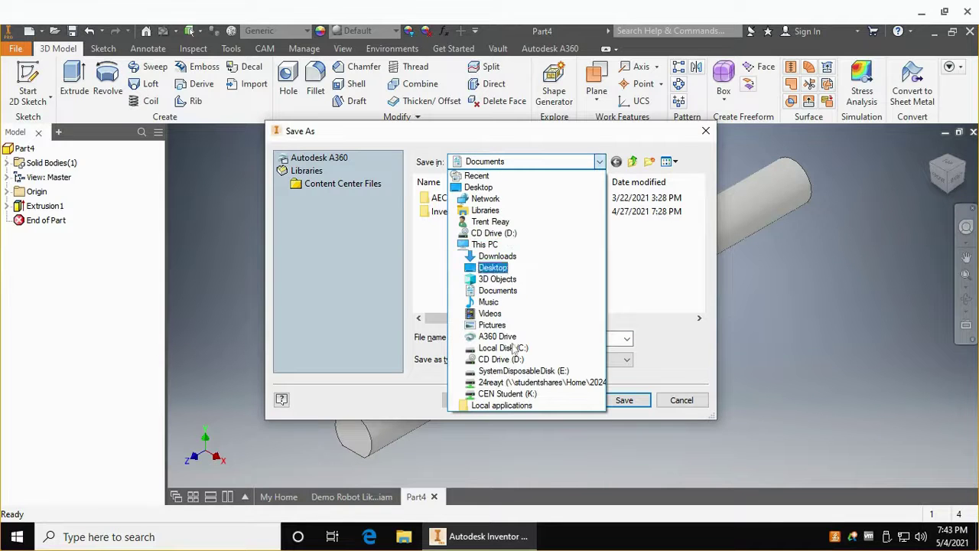
click(520, 382)
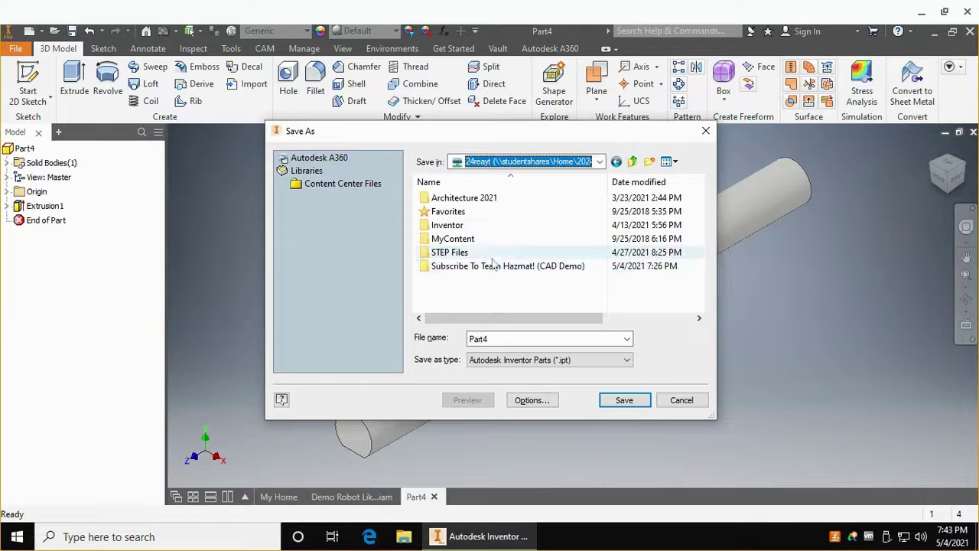
double_click(482, 265)
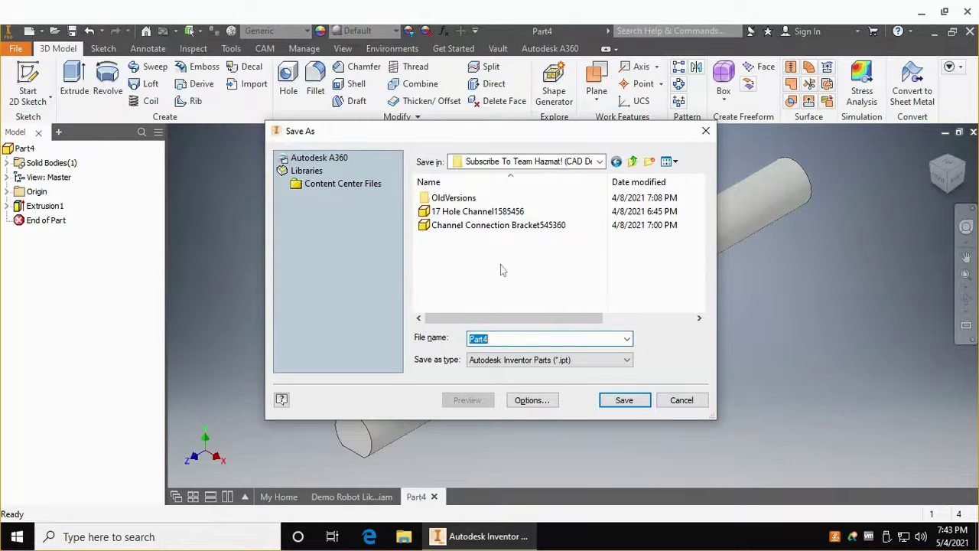
double_click(468, 199)
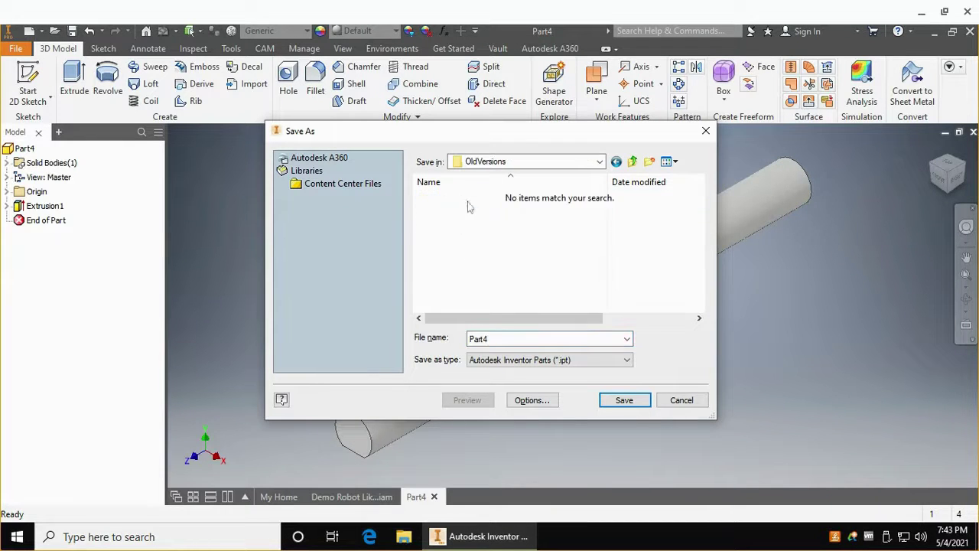
click(632, 161)
click(505, 338)
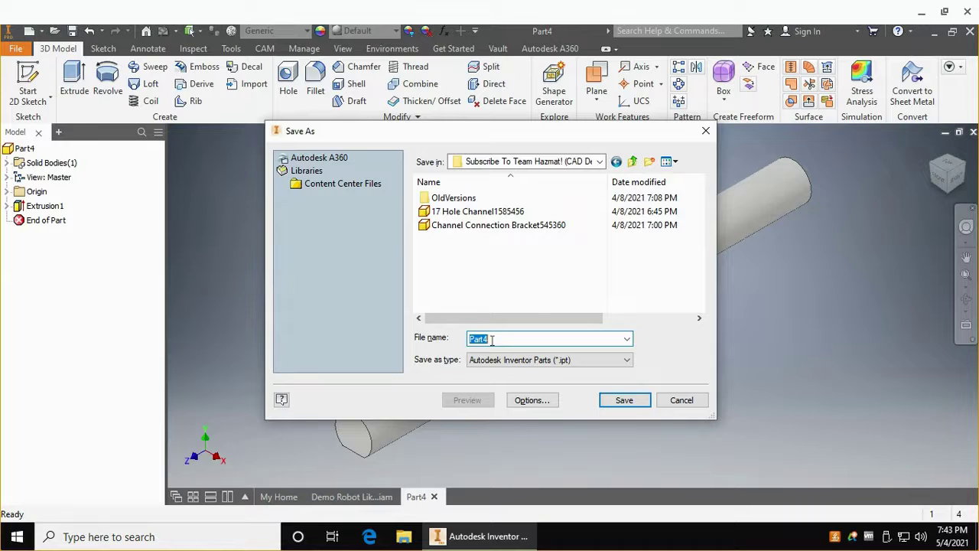
text(3)
click(623, 400)
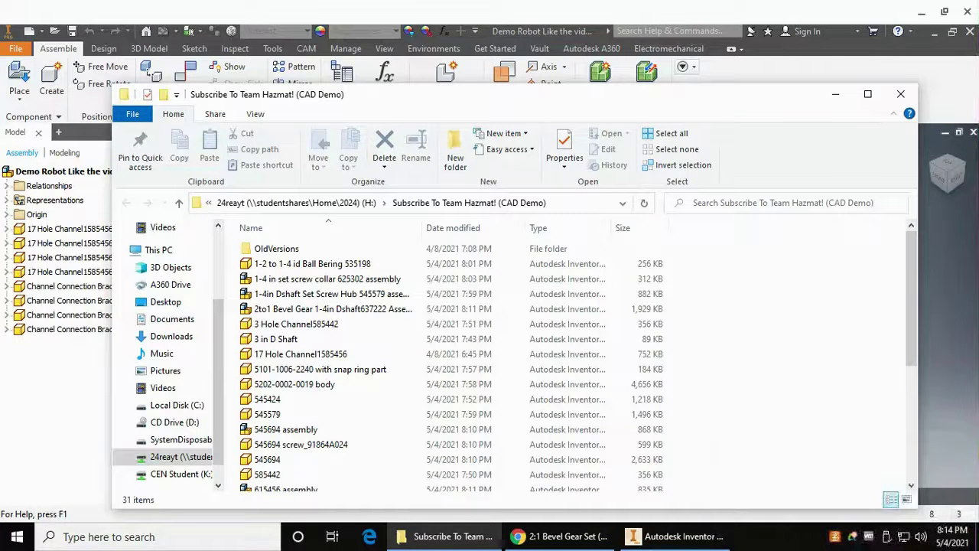
Step: Review the part and assembly files collected in the "Subscribe To Team Hazmat! (CAD Demo)" folder
scroll(622, 295, down, 1)
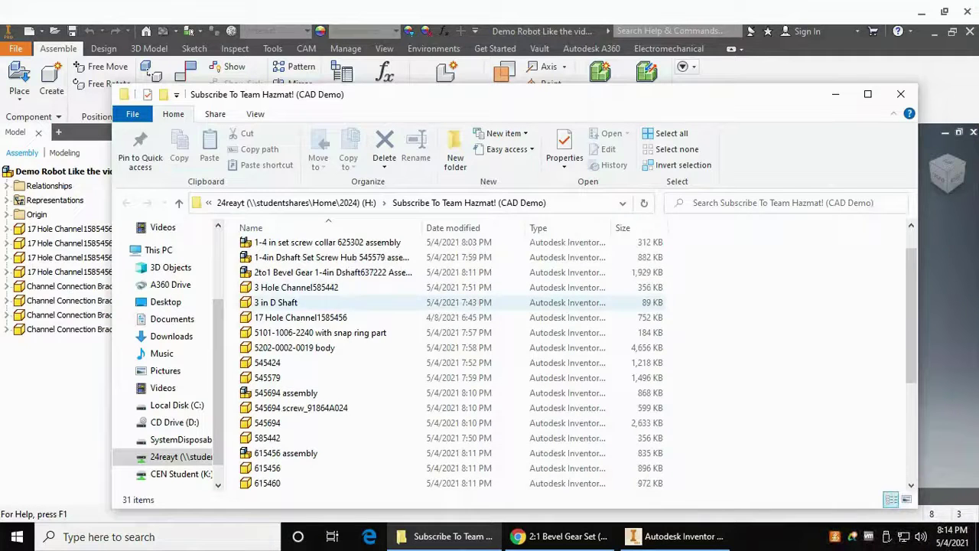
scroll(601, 388, down, 3)
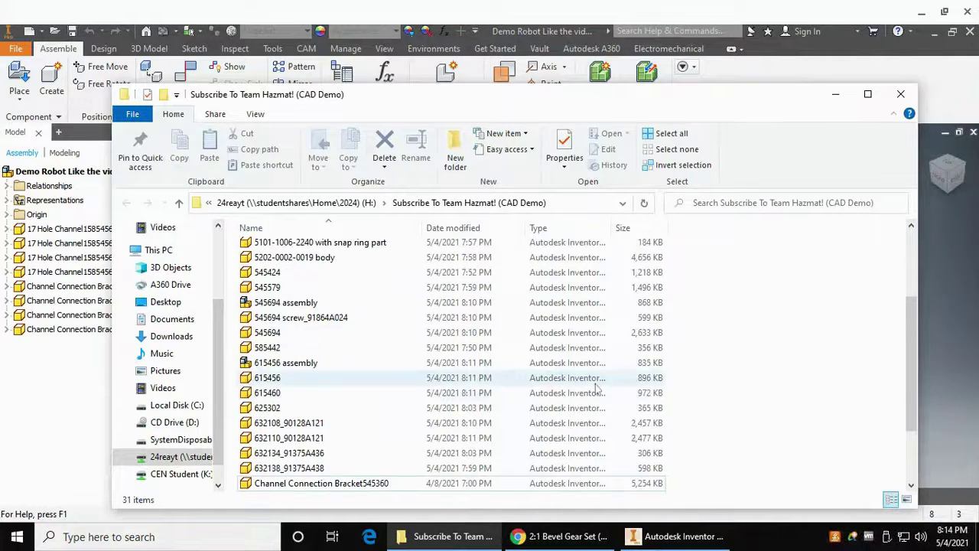
scroll(593, 380, down, 1)
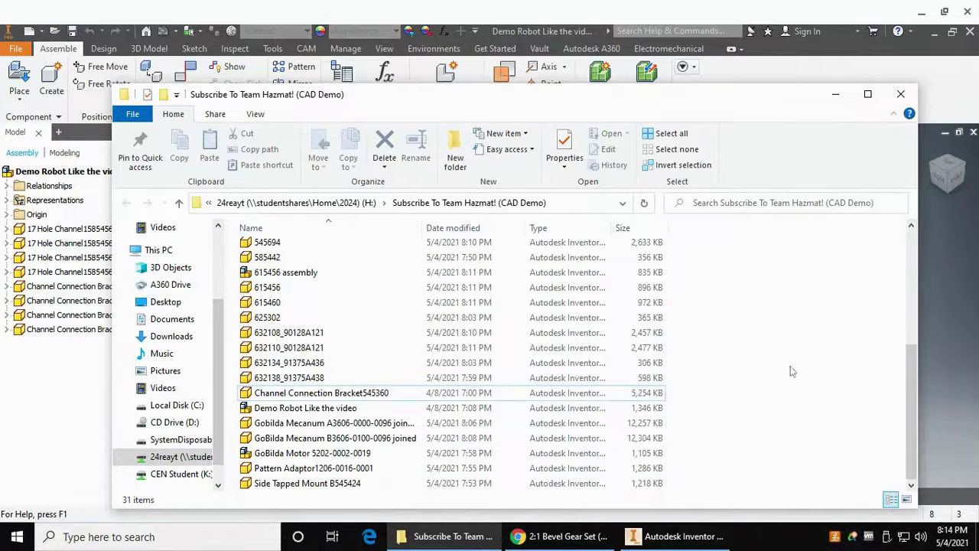
scroll(788, 365, up, 4)
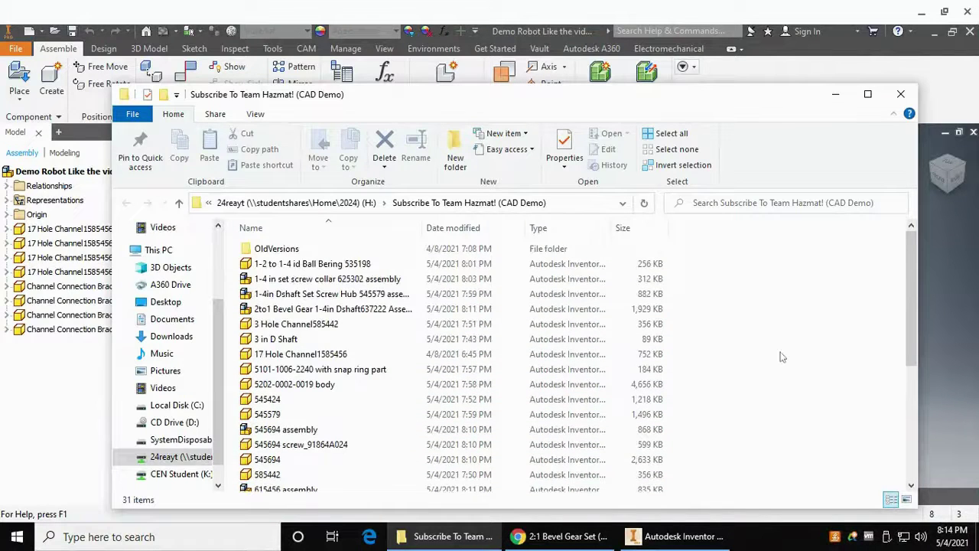
scroll(782, 356, down, 1)
scroll(782, 357, down, 1)
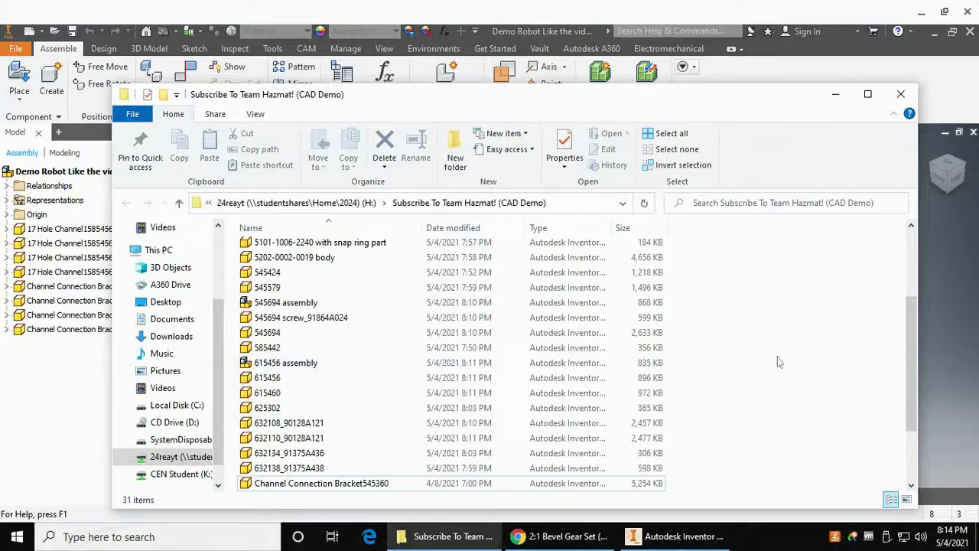
scroll(279, 306, up, 2)
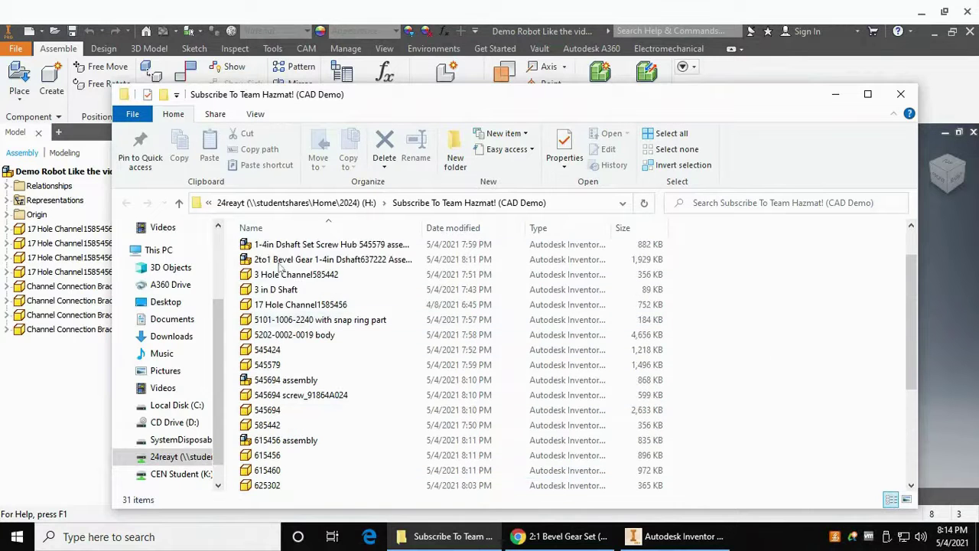
scroll(285, 430, down, 2)
scroll(285, 435, down, 2)
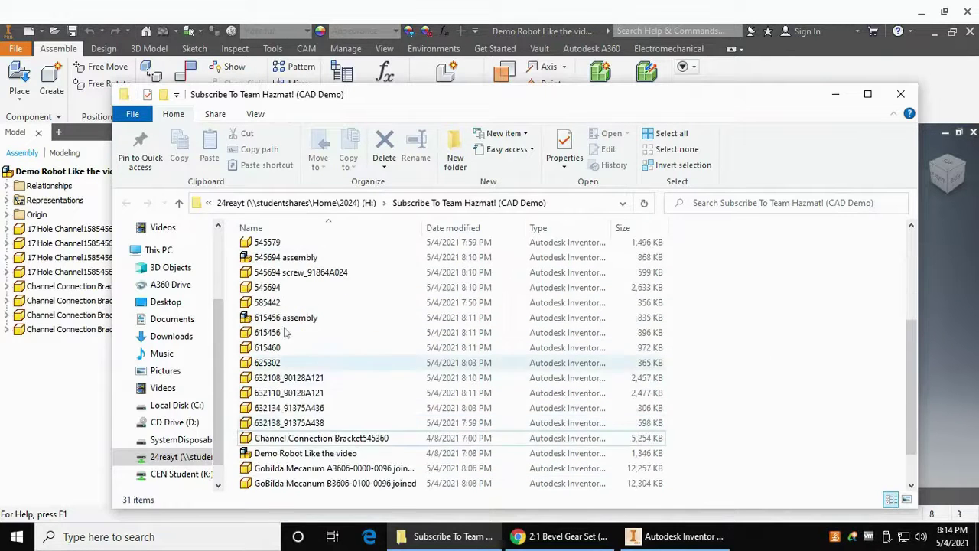
scroll(296, 331, up, 1)
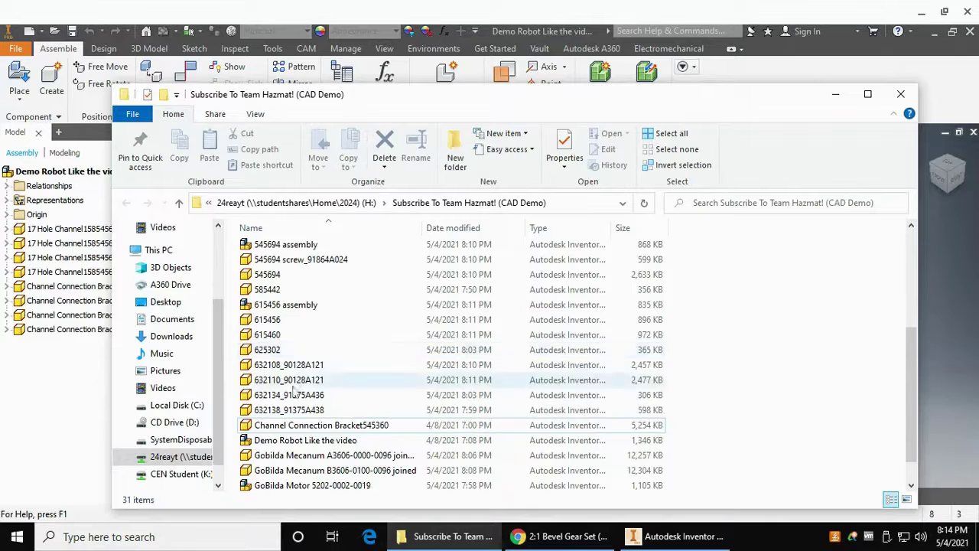
scroll(296, 350, up, 1)
scroll(290, 399, up, 1)
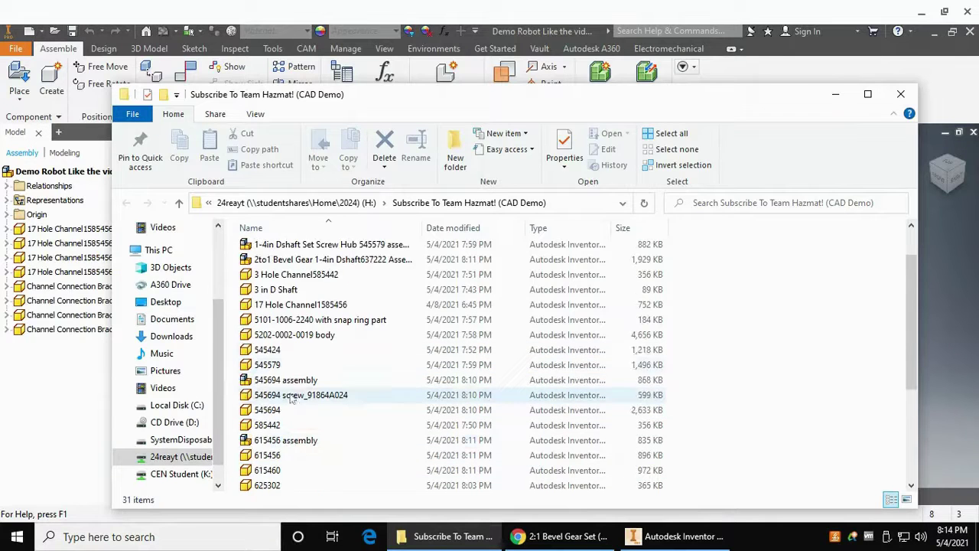
mouse_move(306, 368)
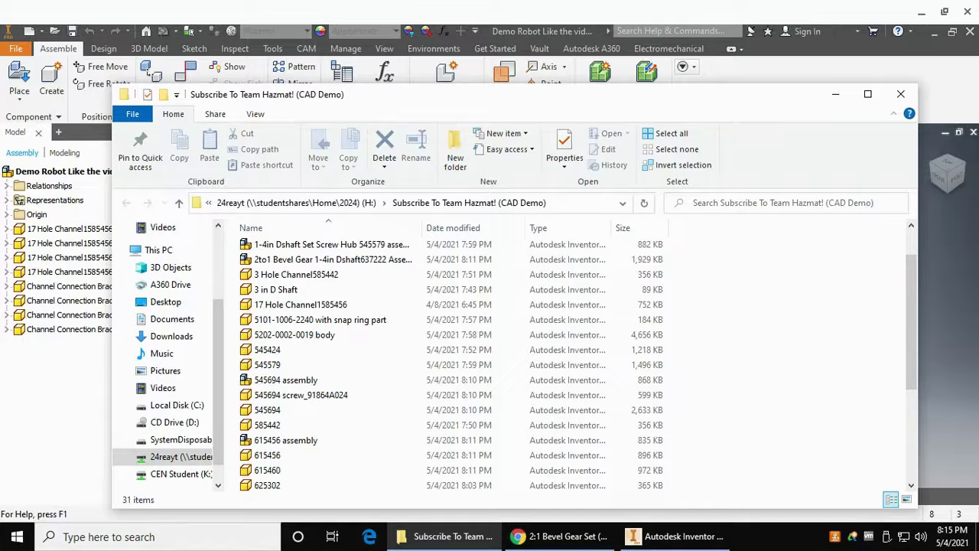
scroll(733, 407, down, 5)
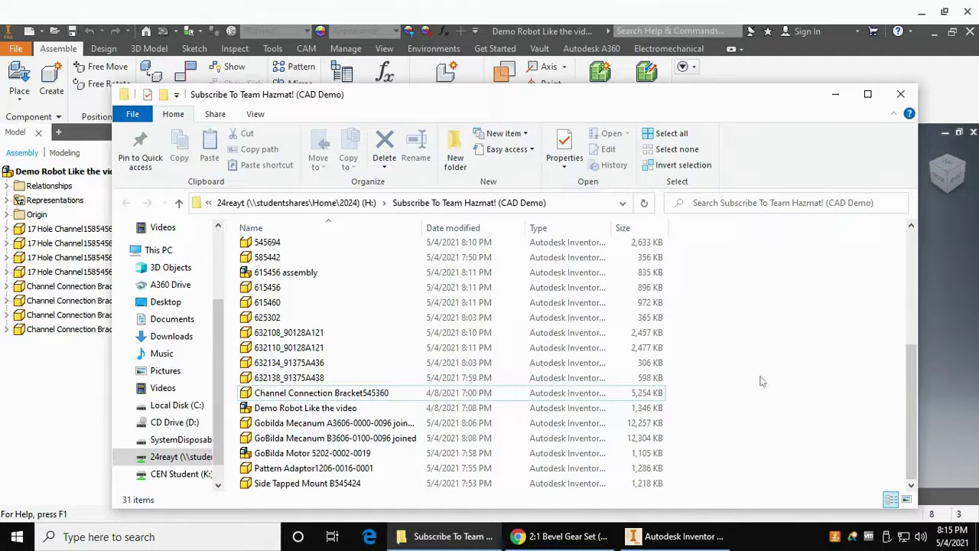
scroll(331, 456, up, 1)
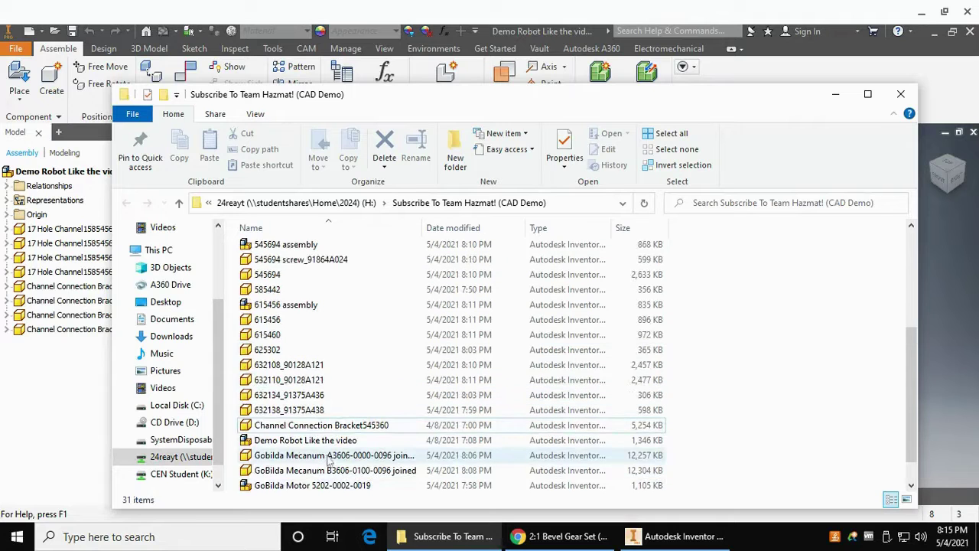
scroll(331, 457, up, 4)
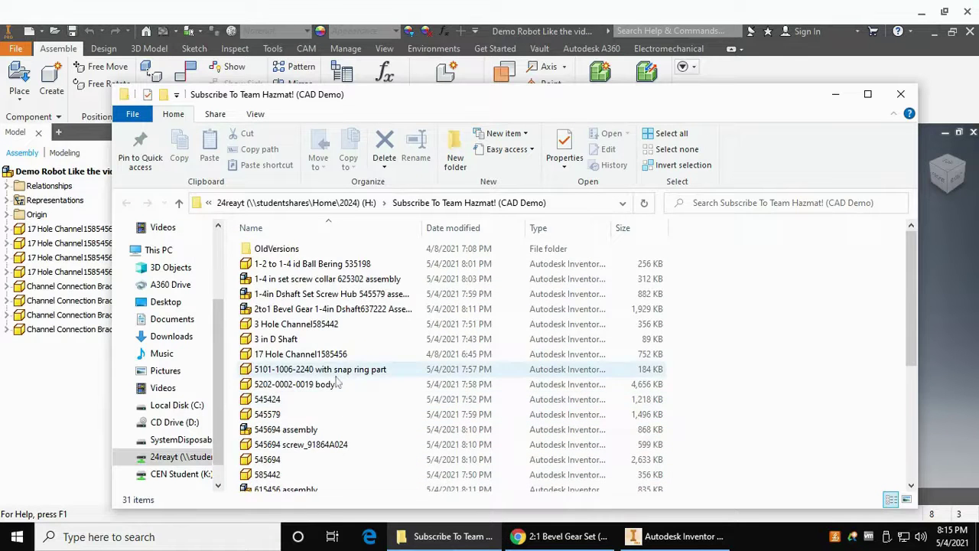
scroll(337, 384, down, 5)
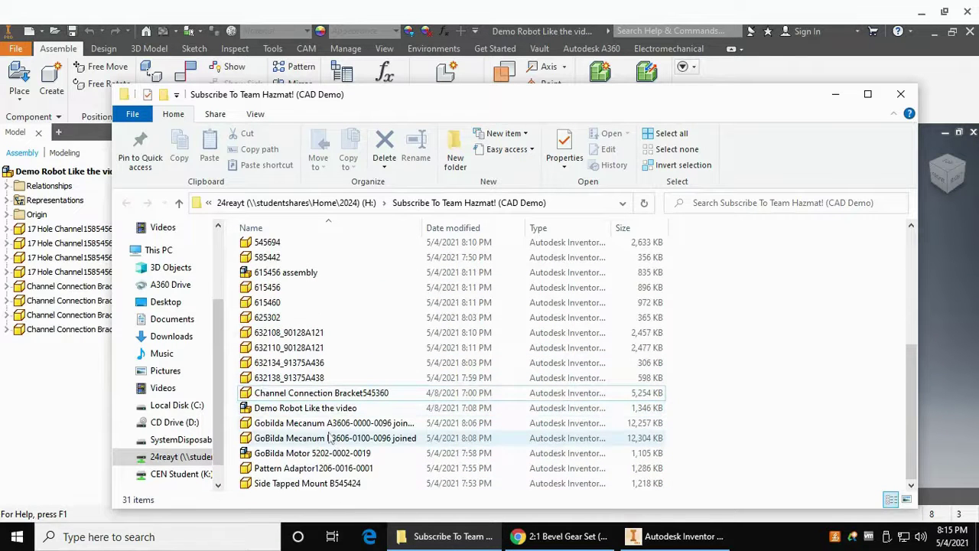